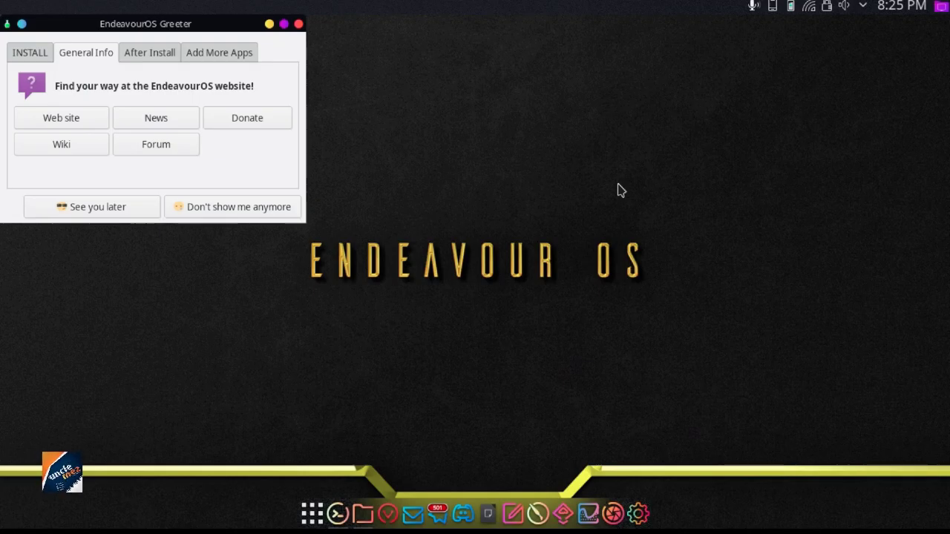
Step: Browse the Install and General Info tabs, ending on the After Install tasks page
left_click(24, 56)
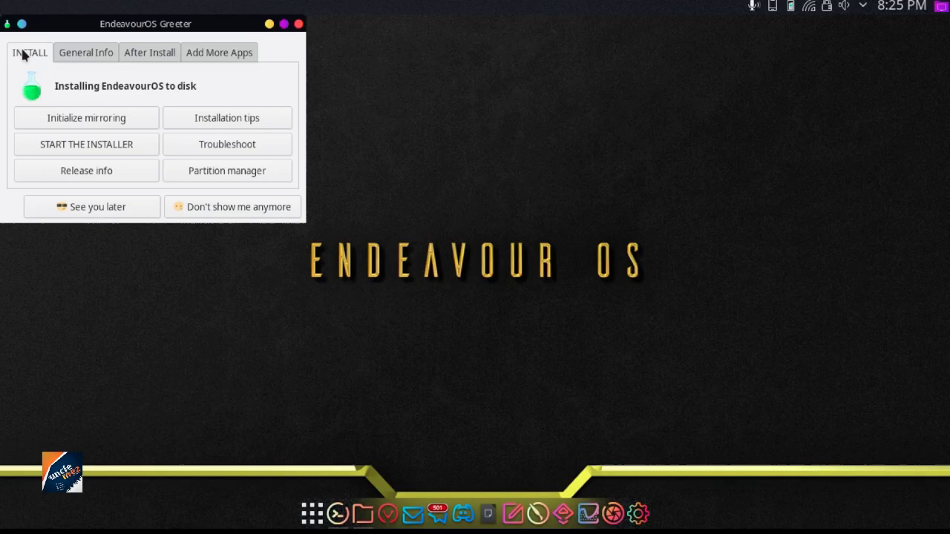
left_click(77, 52)
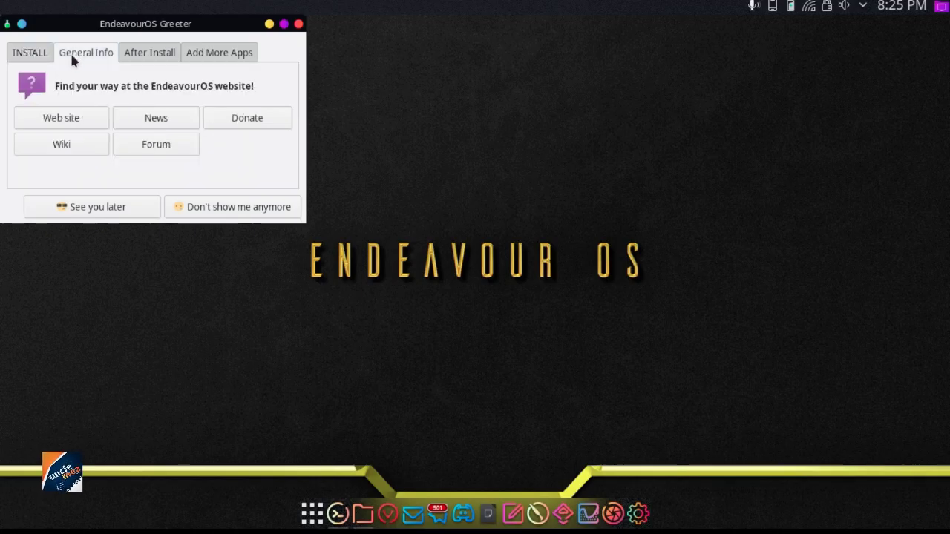
left_click(141, 53)
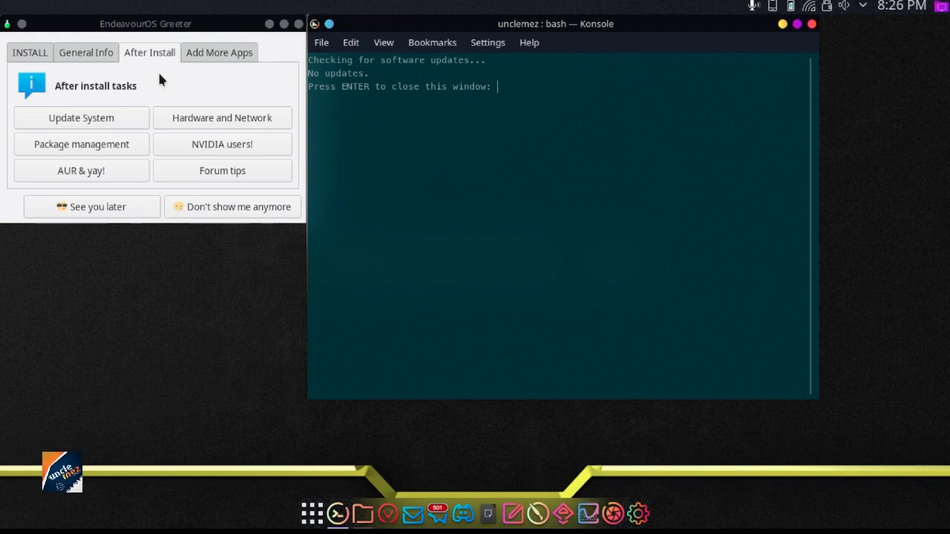
Step: Close the Konsole window left by the finished system update check
key("Return")
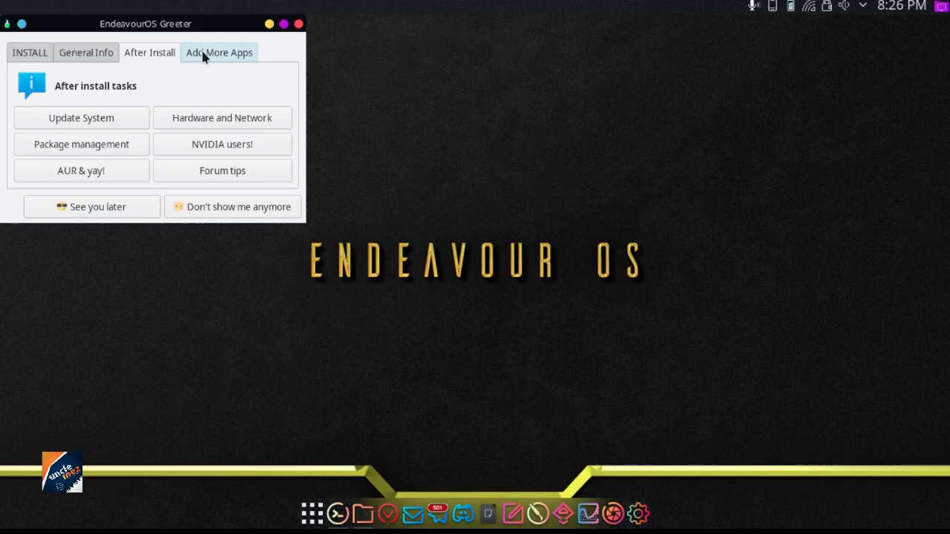
Step: Show the Add More Apps page listing LibreOffice, Atom, Gimp, Thunderbird and Visual Studio Code
left_click(204, 57)
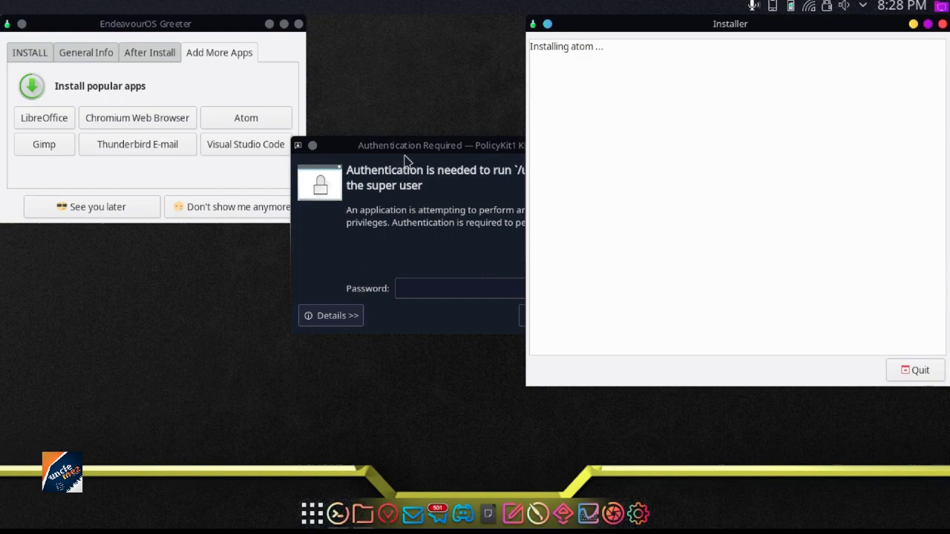
Step: Move the Authentication Required password prompt fully into view beside the Atom installer
mouse_move(415, 140)
left_mouse_down()
mouse_move(325, 188)
mouse_move(325, 197)
left_mouse_up()
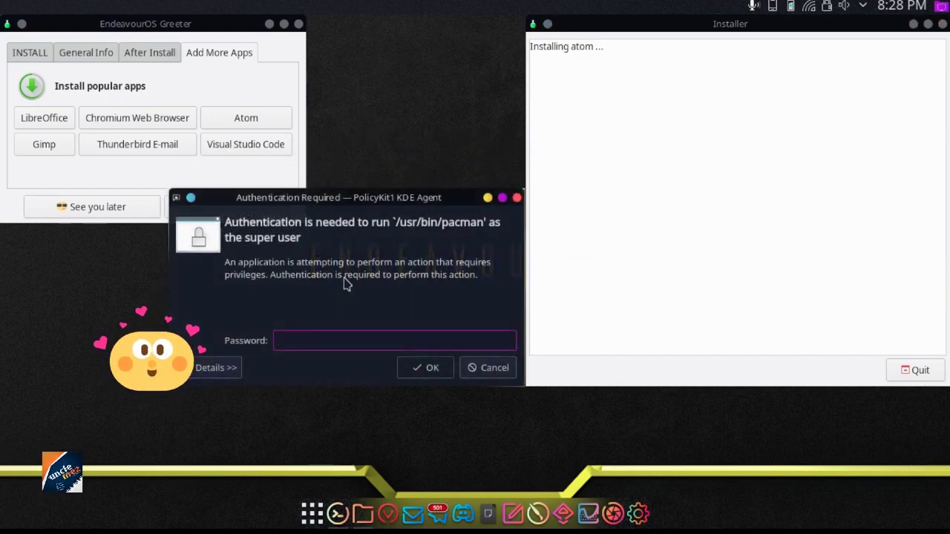